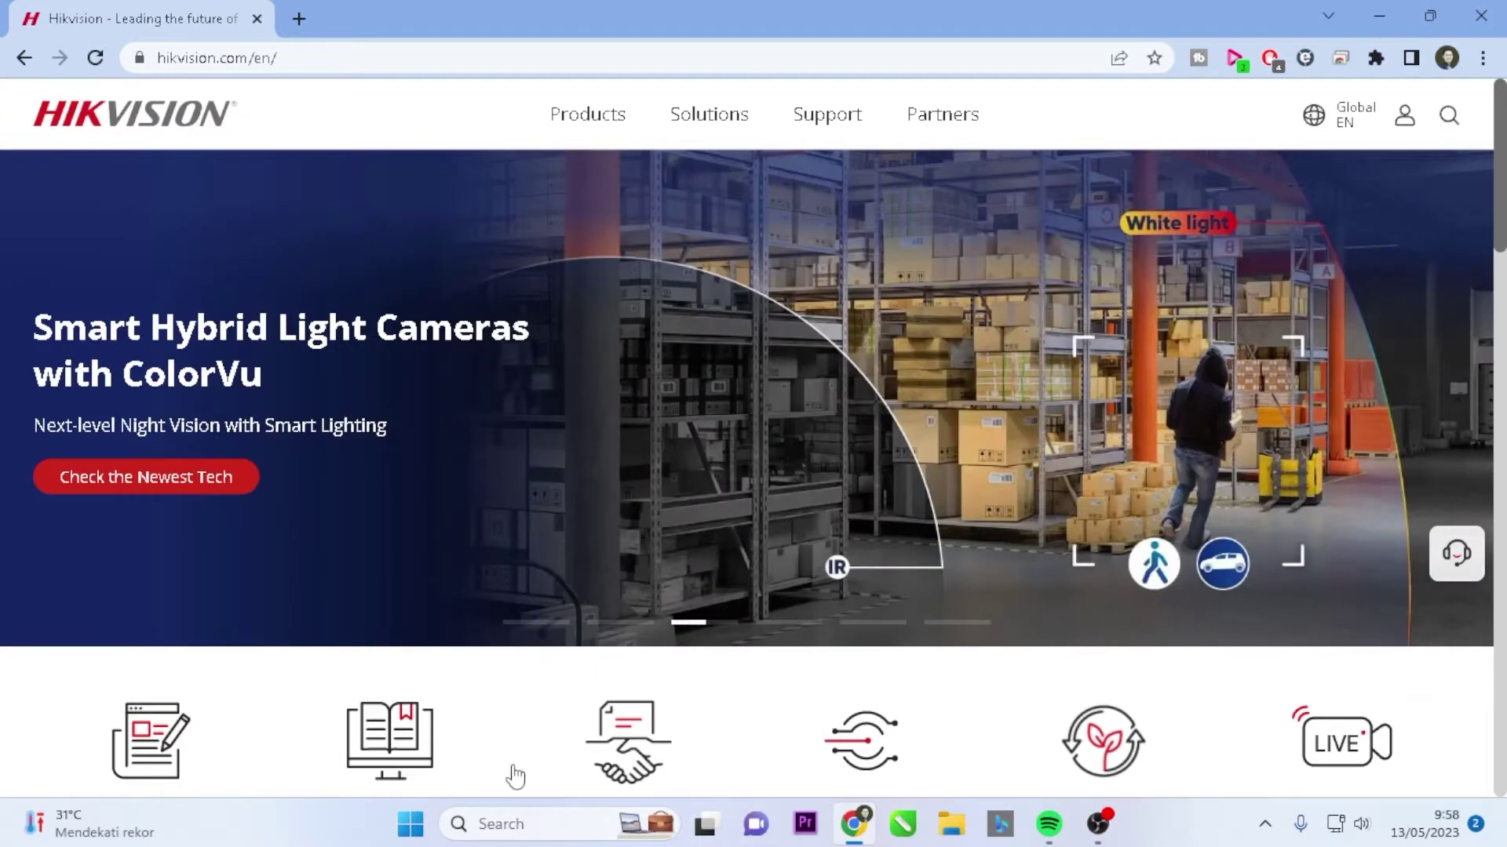
- Launch SADP, hide the network parameters panel, and select the DS-E04HQHI-B DVR at 192.168.1.106
{"action": "left_click", "coordinate": [506, 825]}
{"action": "mouse_move", "coordinate": [533, 134]}
{"action": "left_click", "coordinate": [544, 142]}
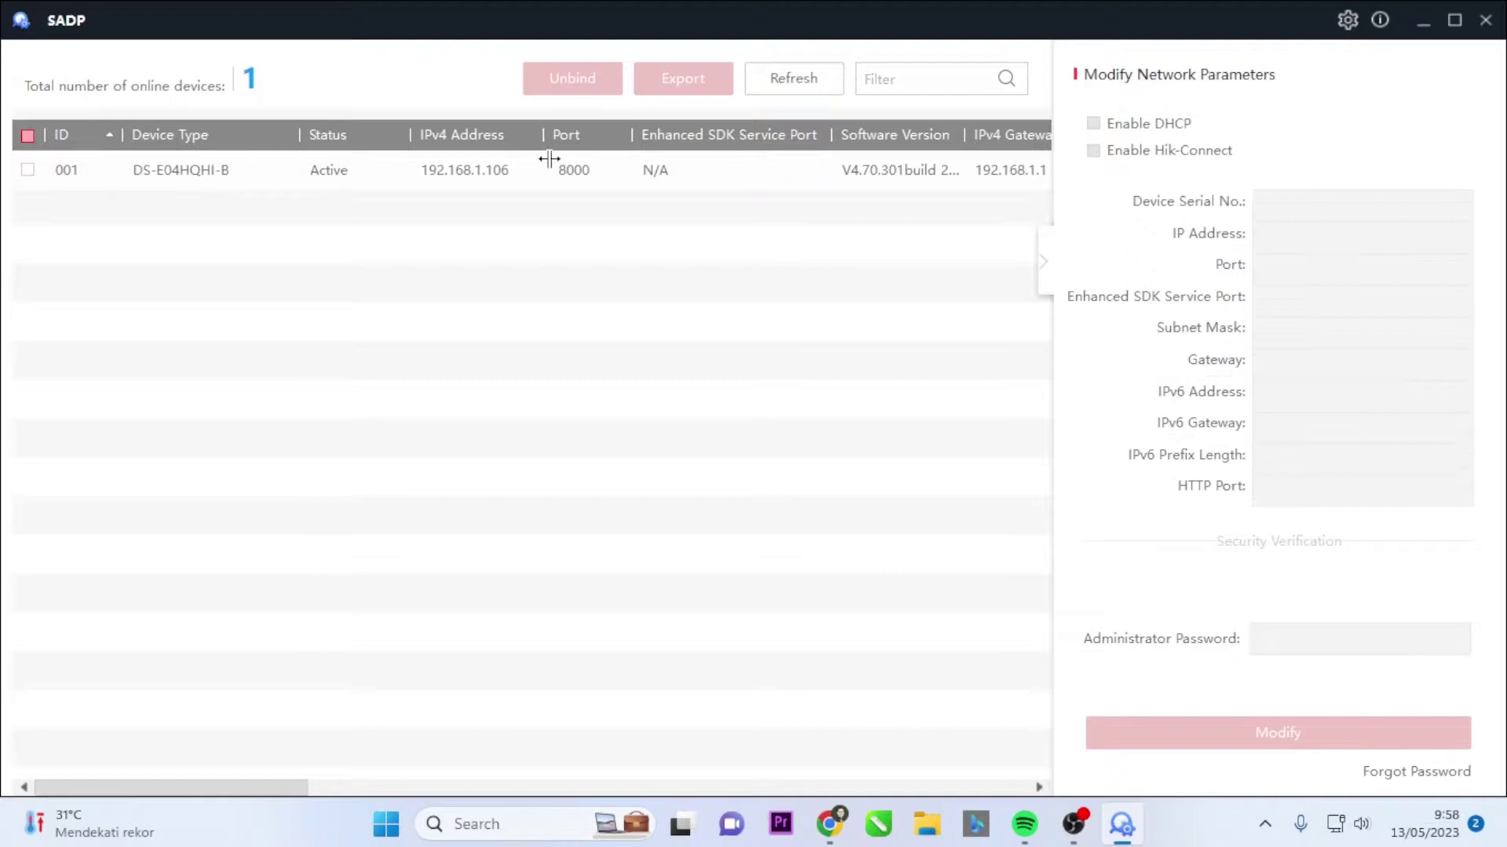
{"action": "left_click", "coordinate": [1045, 262]}
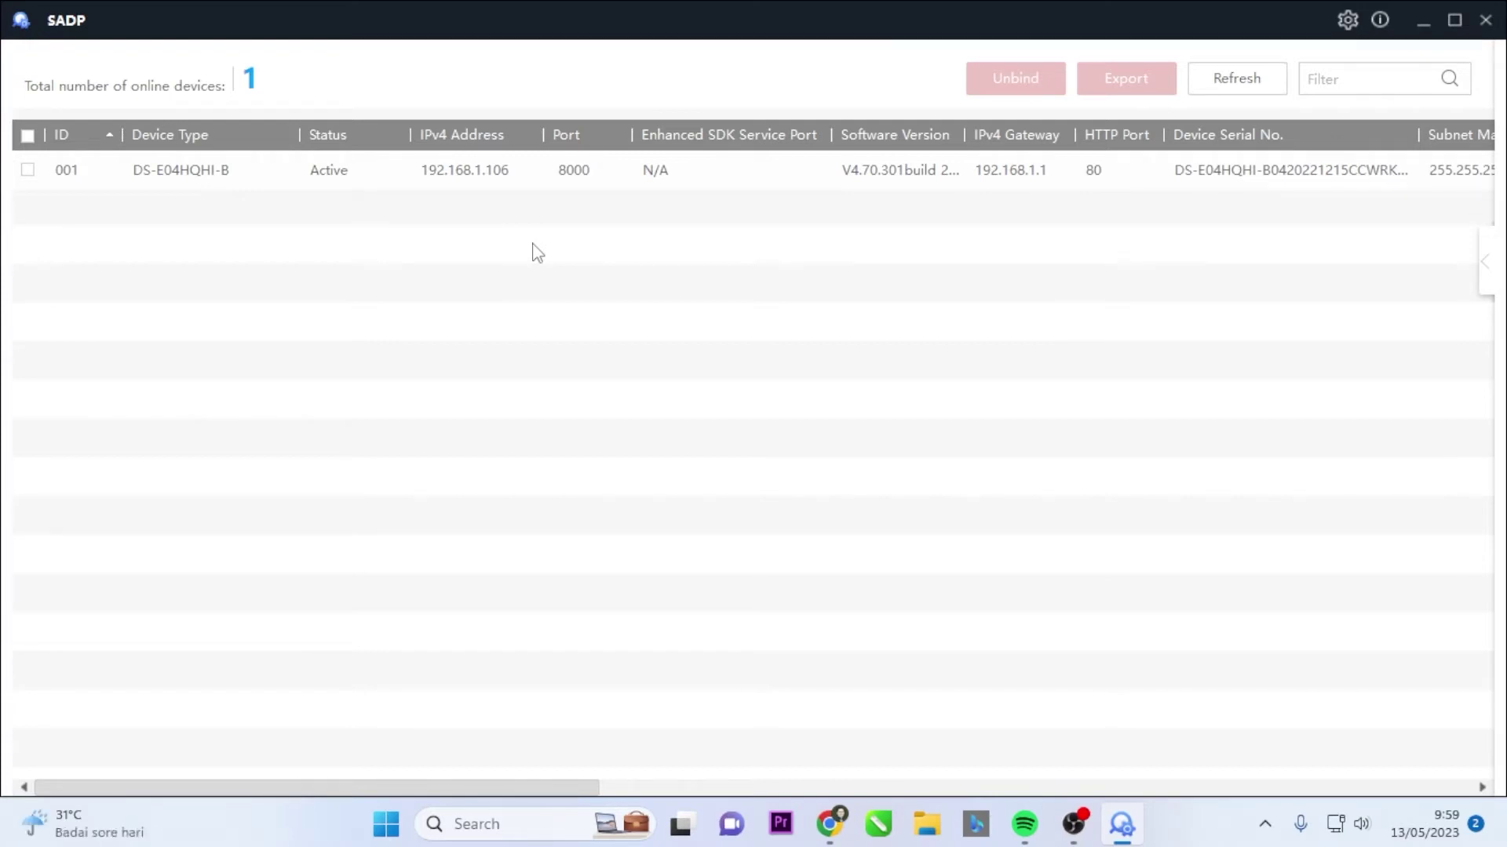
{"action": "left_click", "coordinate": [517, 170]}
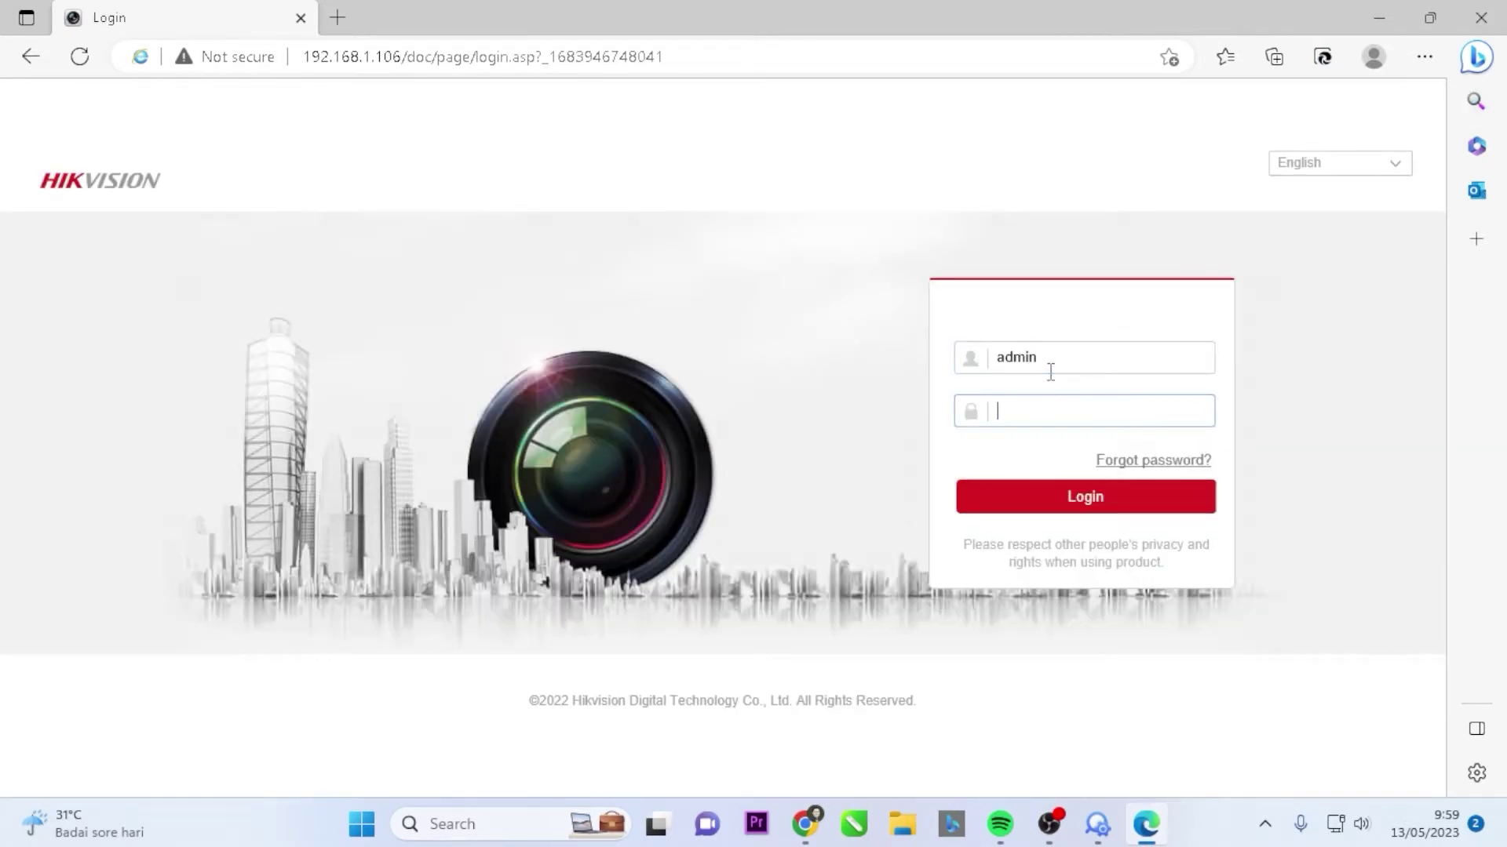
{"action": "type", "text": "••••••••"}
- Log in to the DVR as admin and switch Live View to a 2x2 four-camera layout
{"action": "left_click", "coordinate": [1102, 497]}
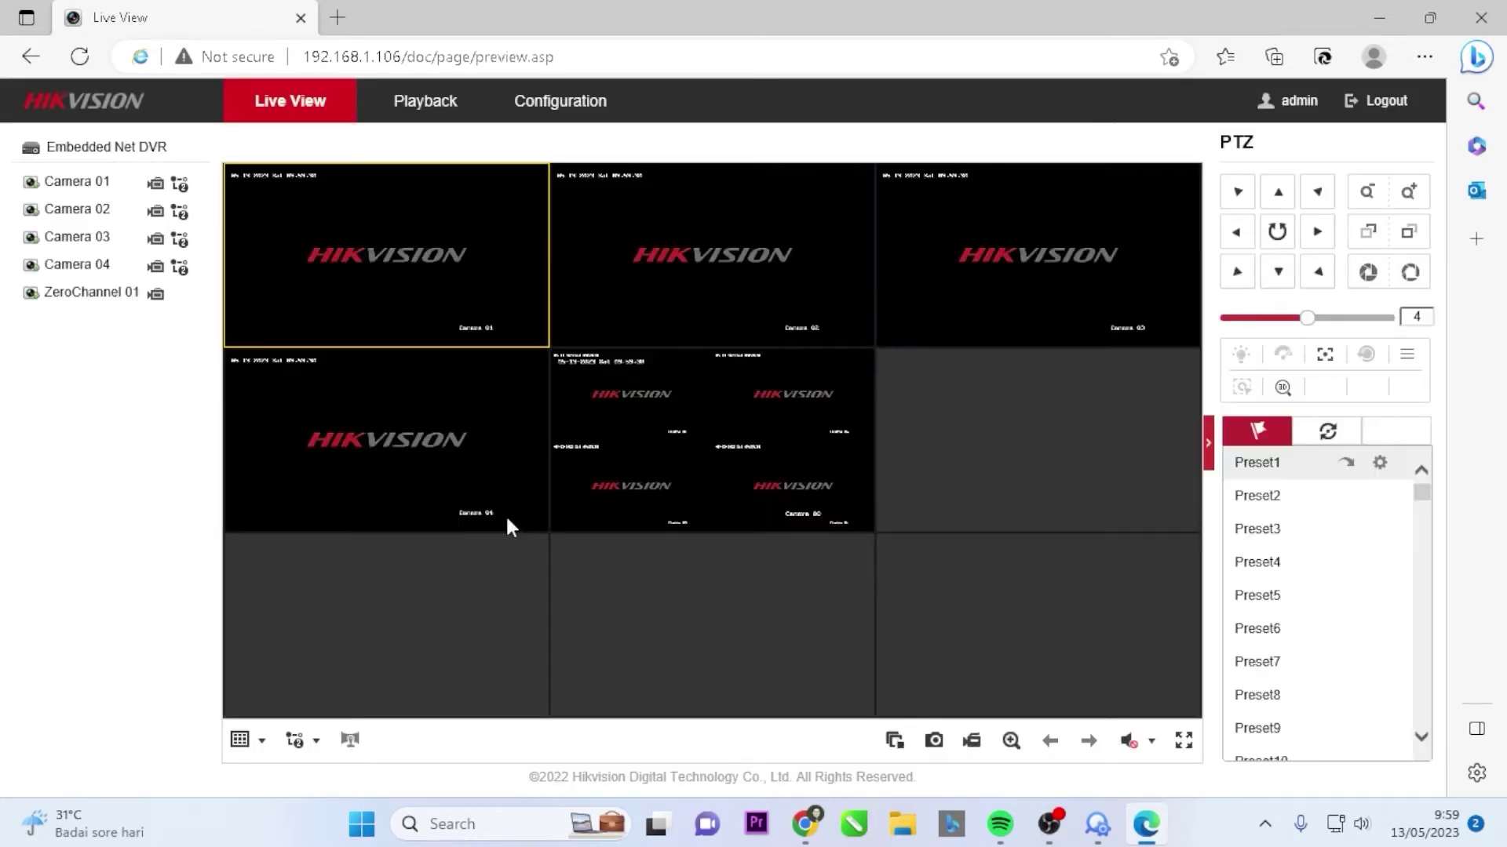
{"action": "left_click", "coordinate": [261, 740]}
{"action": "left_click", "coordinate": [271, 775]}
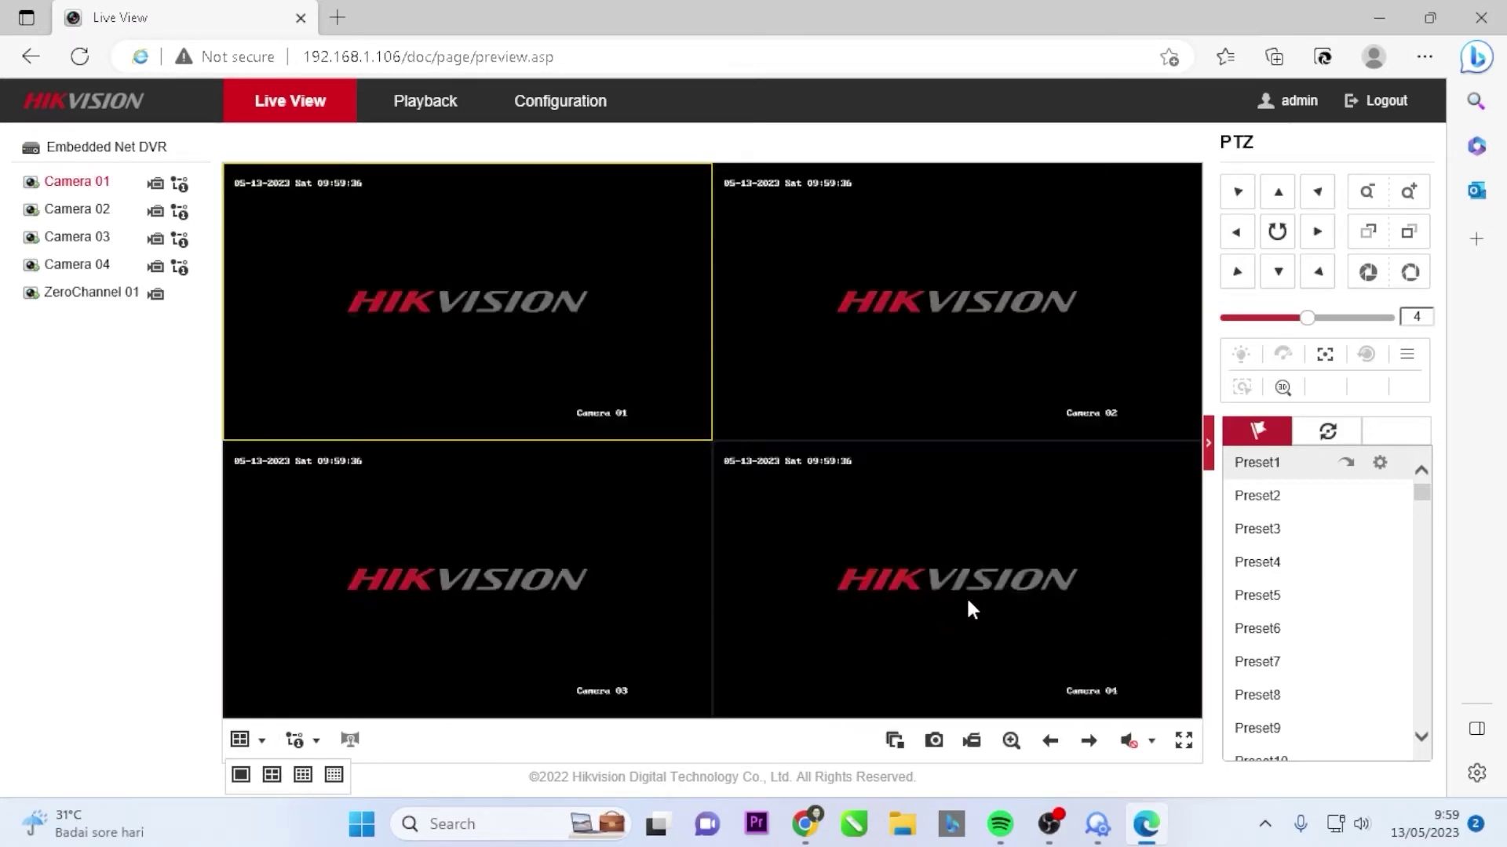
- Go to Configuration > Network > Advanced Settings and pick the Platform Access tab
{"action": "left_click", "coordinate": [560, 100]}
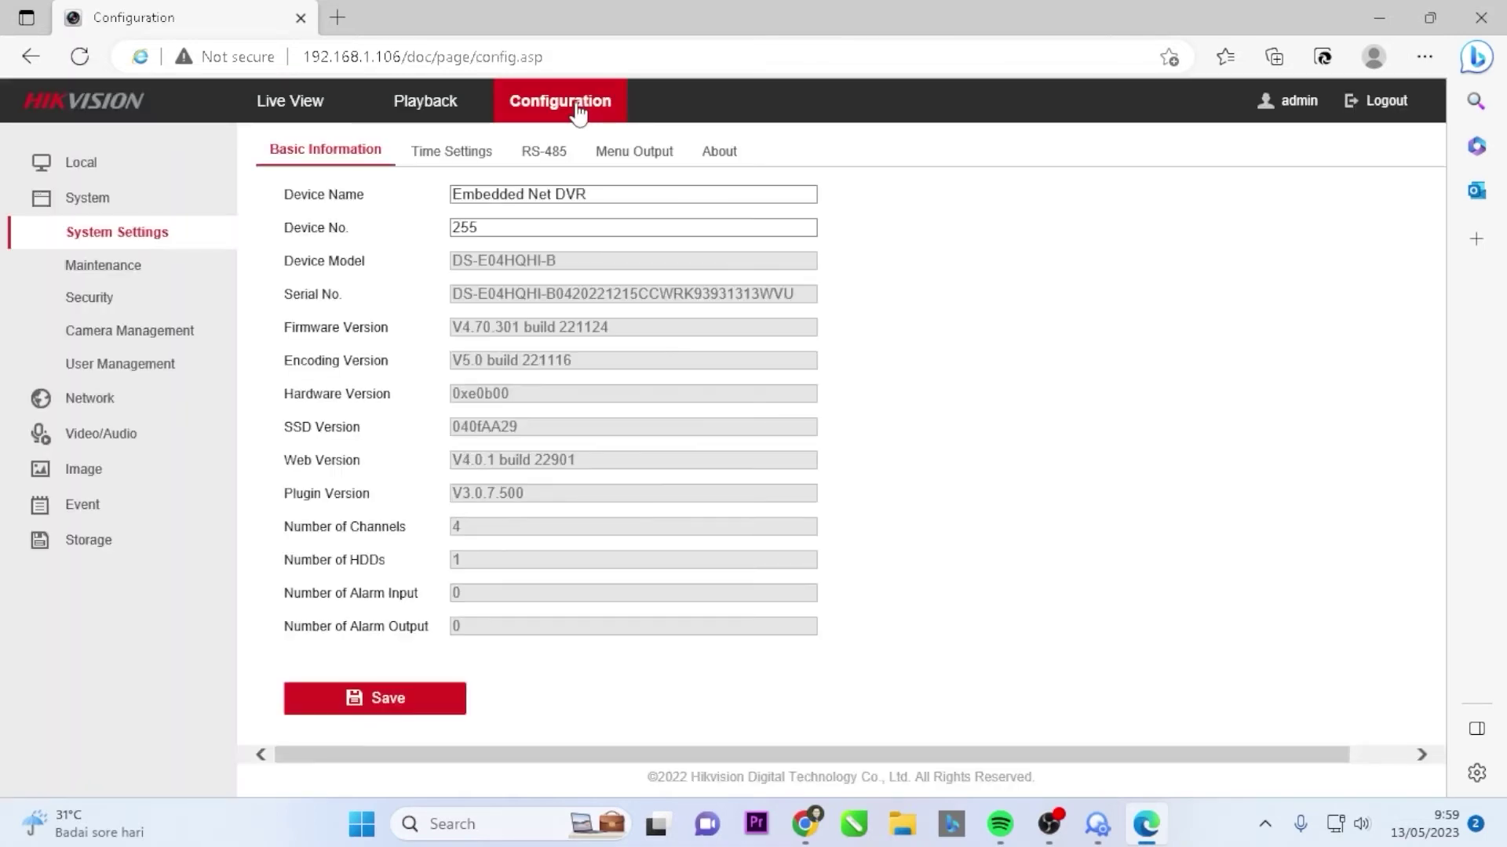
{"action": "left_click", "coordinate": [90, 398]}
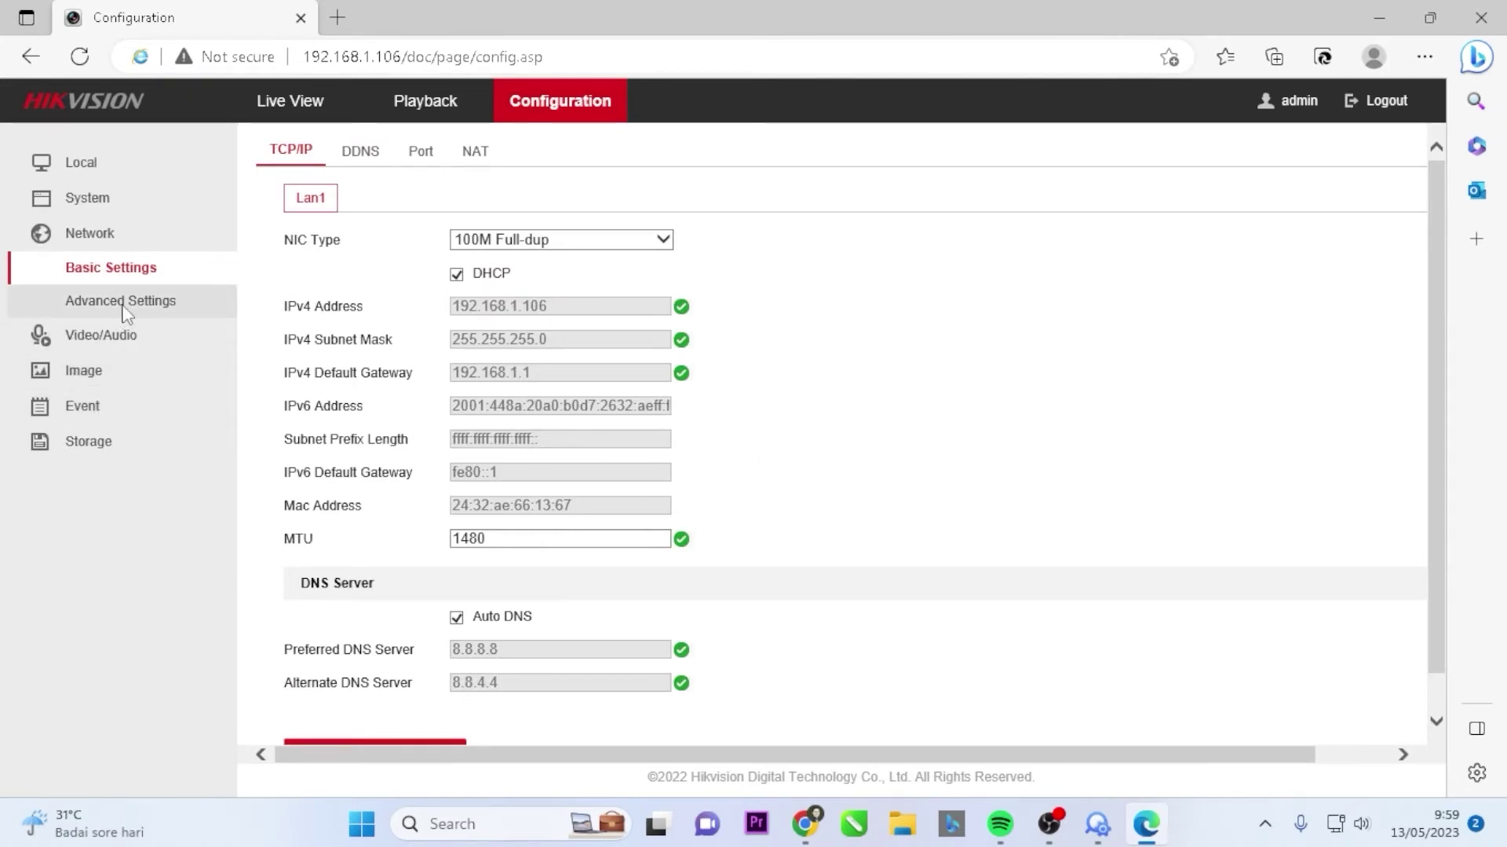
{"action": "left_click", "coordinate": [122, 301]}
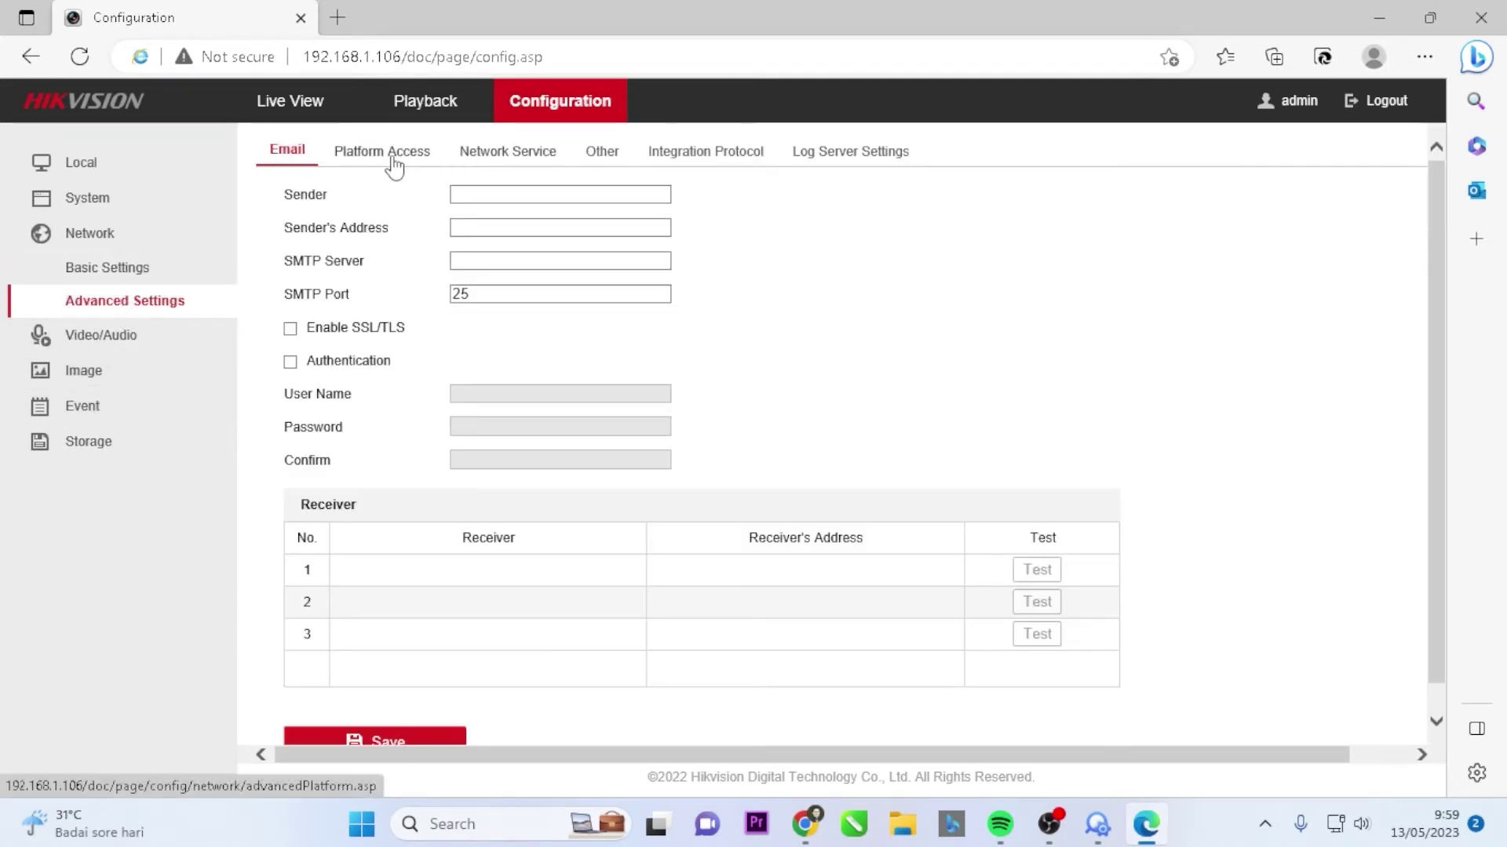
{"action": "left_click", "coordinate": [395, 162]}
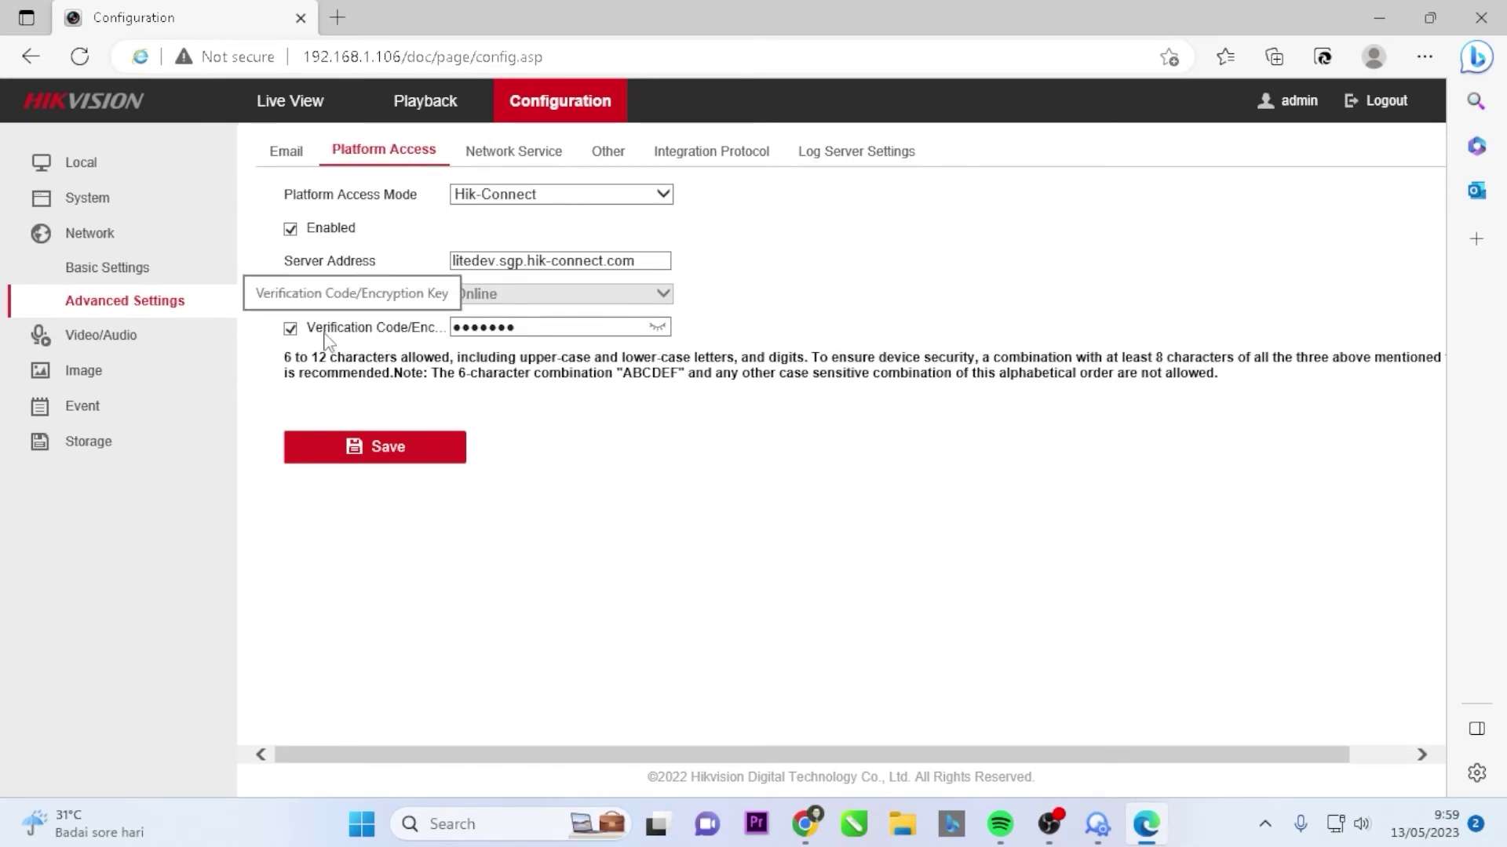
{"action": "left_click", "coordinate": [660, 331]}
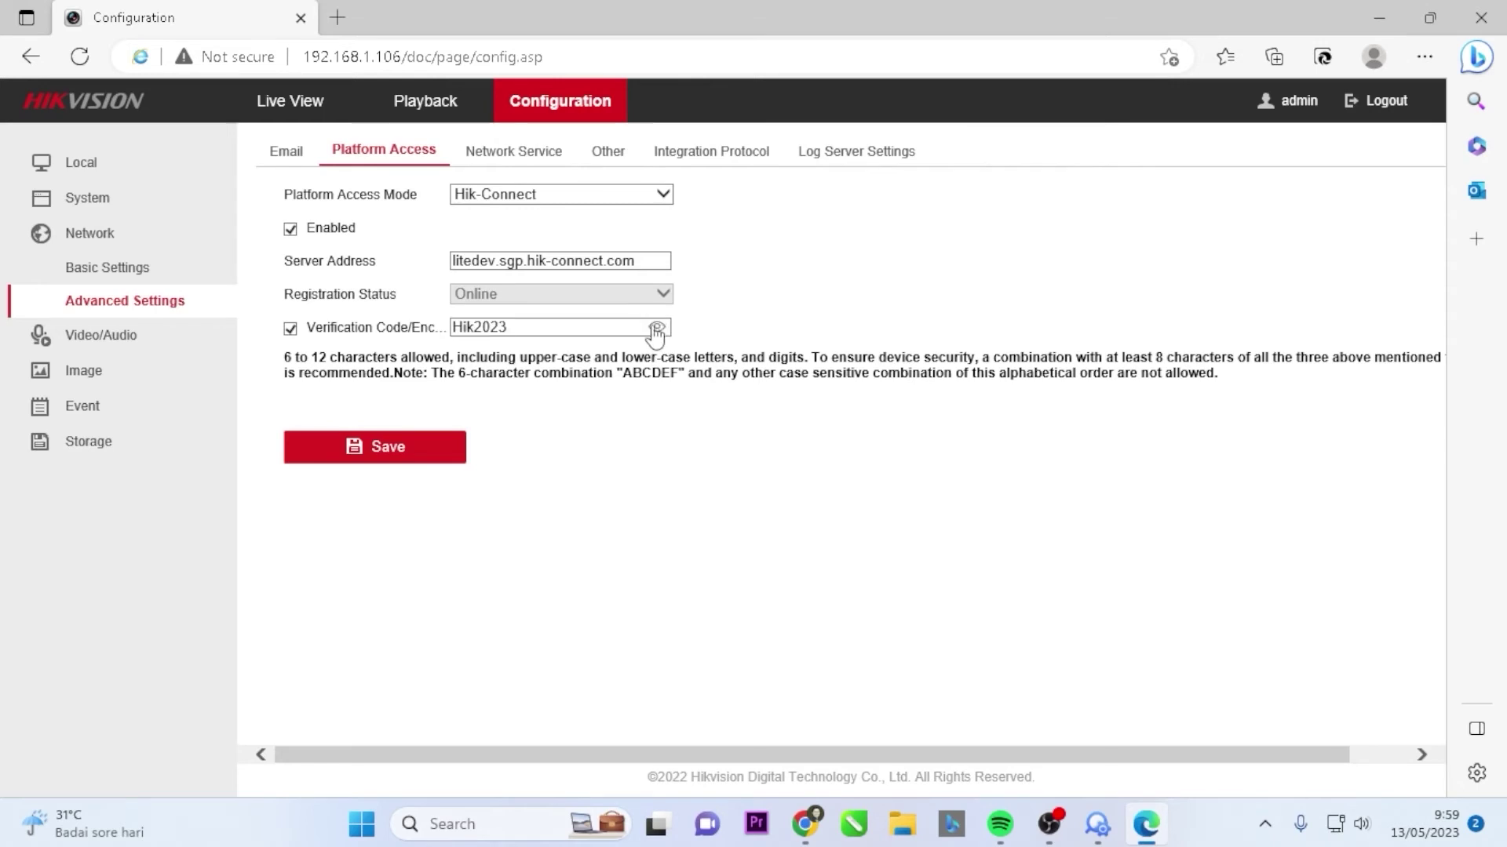
{"action": "left_click", "coordinate": [523, 328]}
{"action": "double_click", "coordinate": [471, 327]}
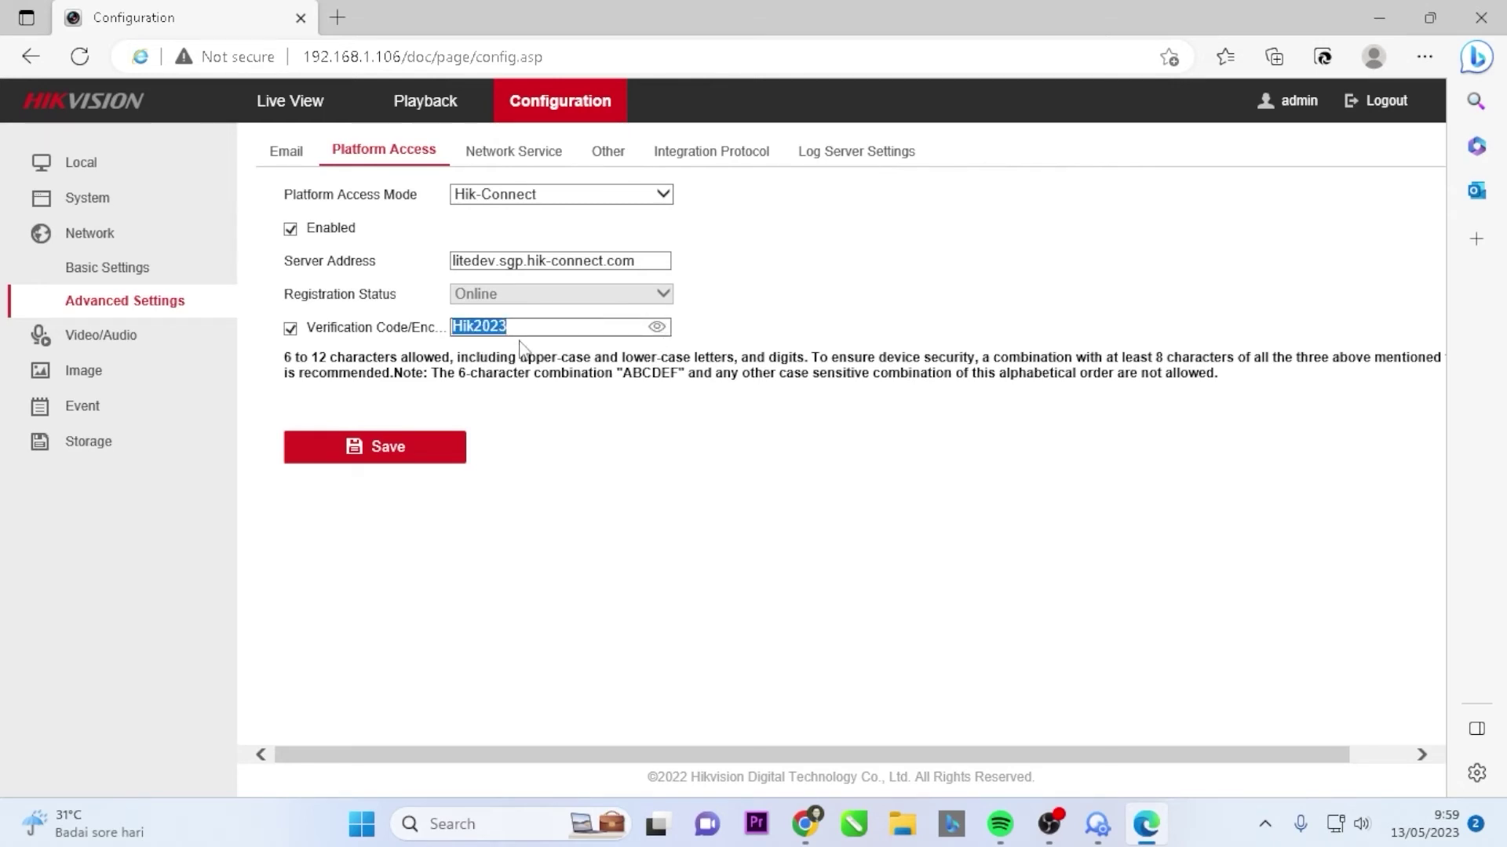
{"action": "left_click", "coordinate": [513, 327]}
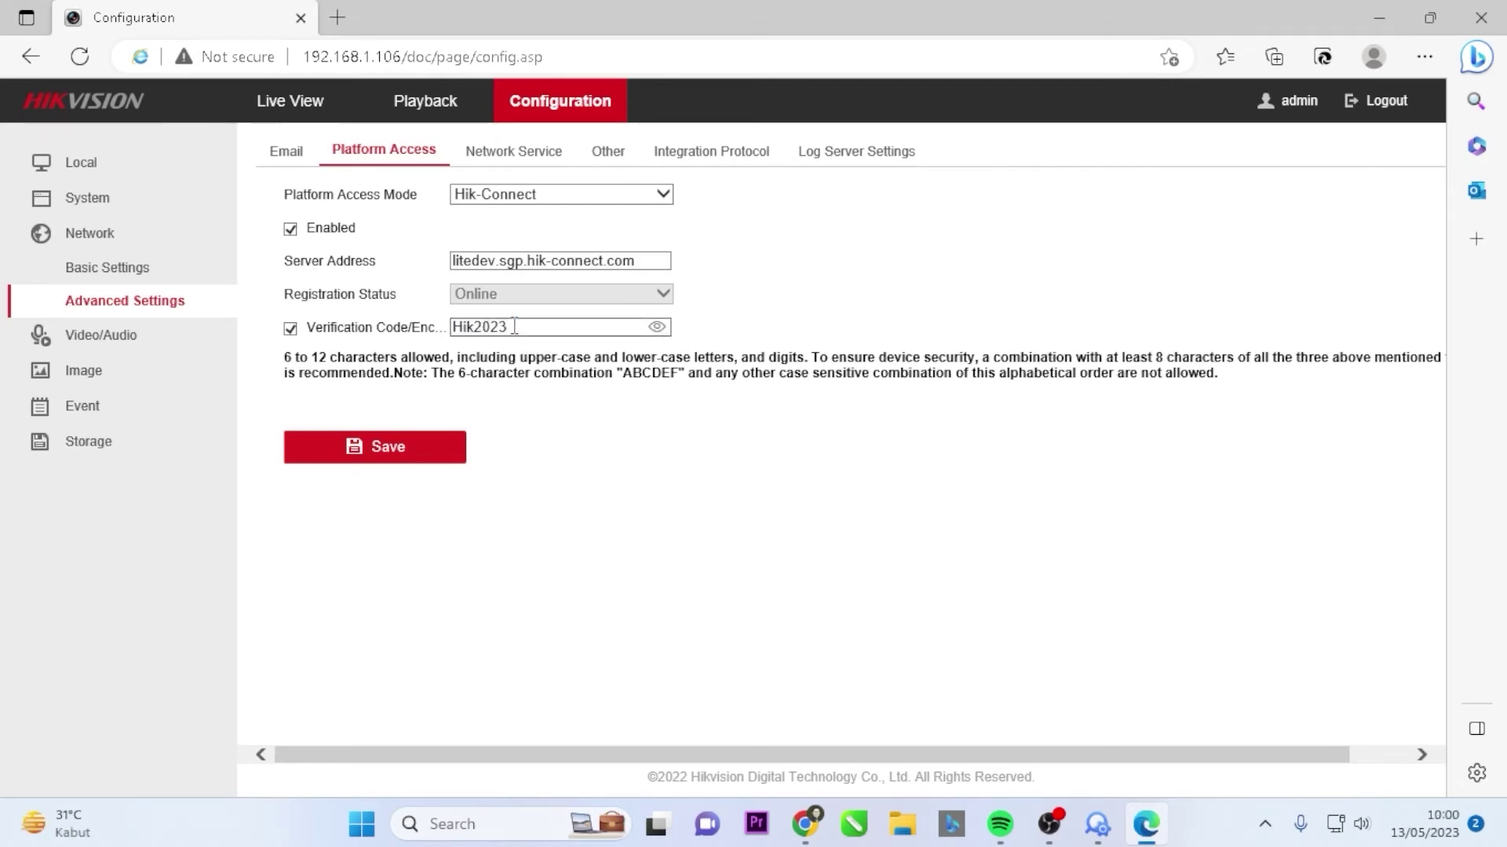